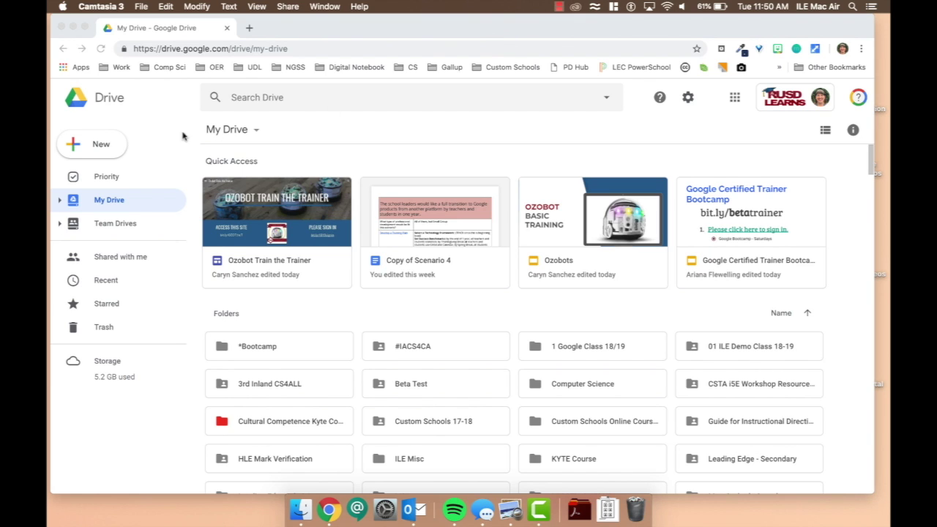
# Create a new Google Sites site from My Drive.
pyautogui.click(91, 149)
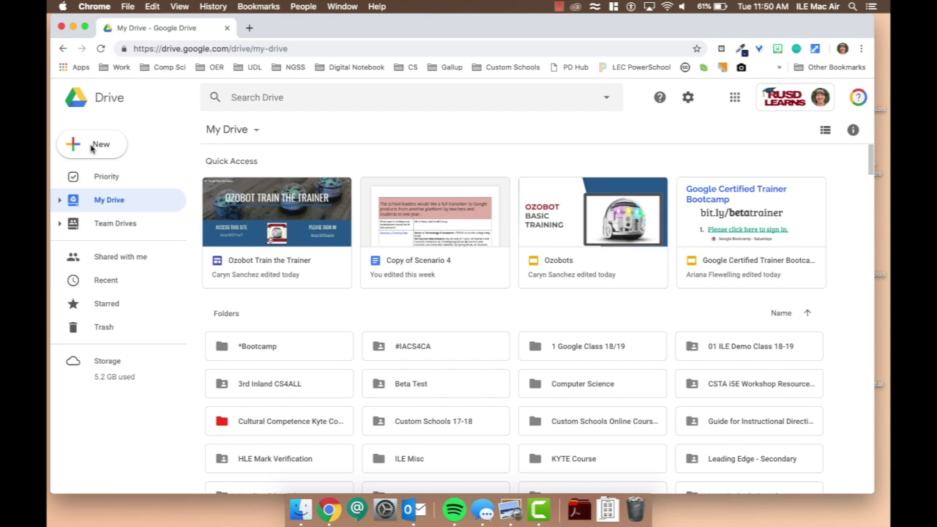
pyautogui.click(91, 148)
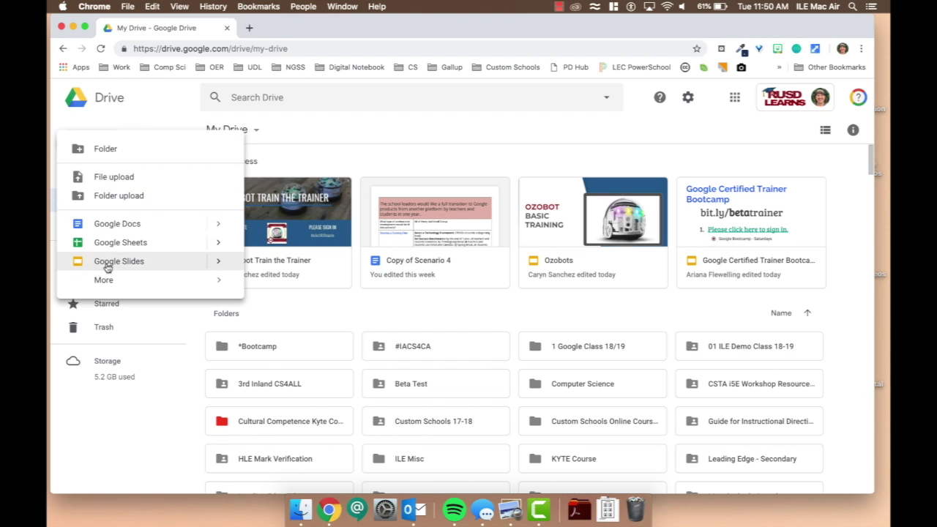
pyautogui.moveTo(104, 280)
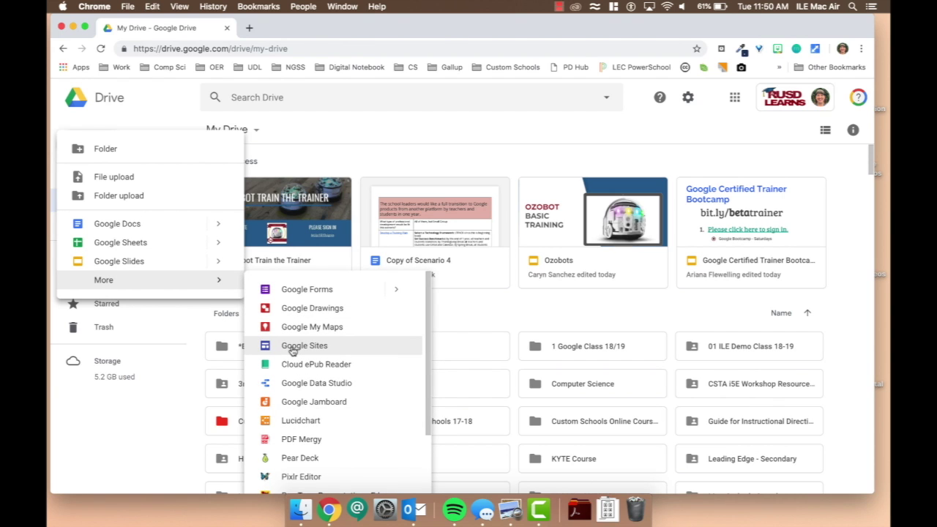
pyautogui.click(292, 347)
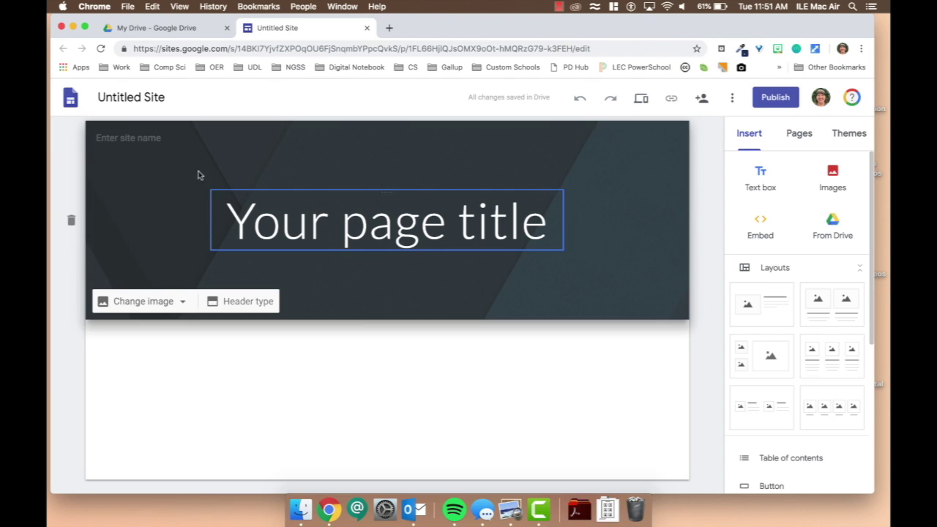
# Name the site document "Test Site" and set the page title to "Home".
pyautogui.click(141, 101)
pyautogui.write('Test Site')
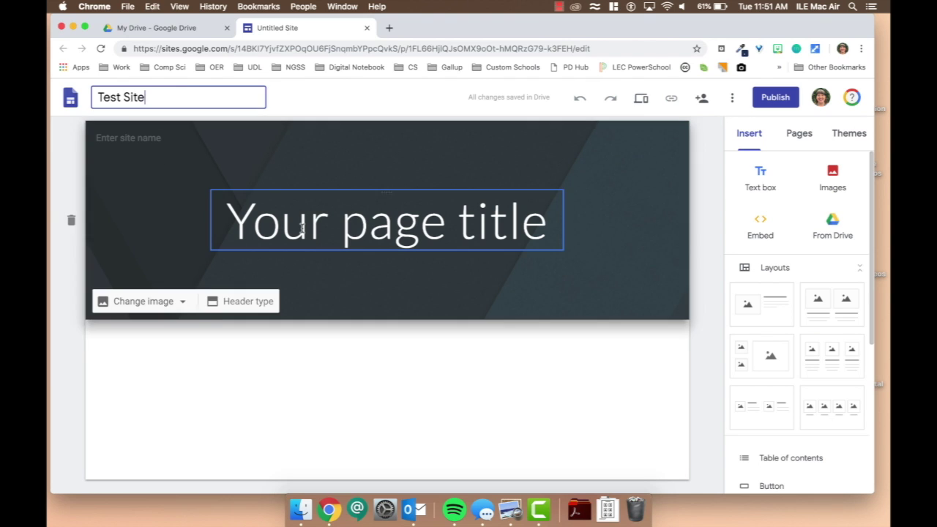
pyautogui.click(387, 222)
pyautogui.write('Home')
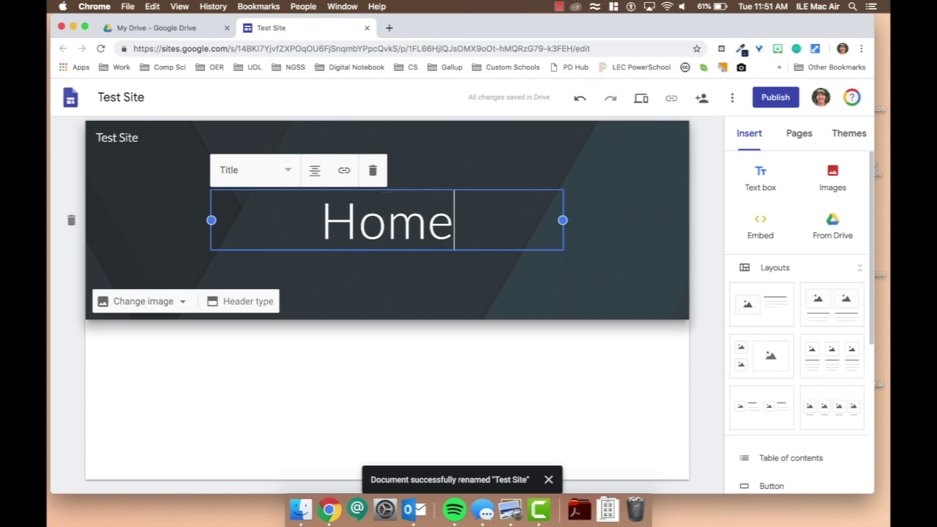
# Try the Large banner and Title only header types, and set the header back to Banner.
pyautogui.click(180, 306)
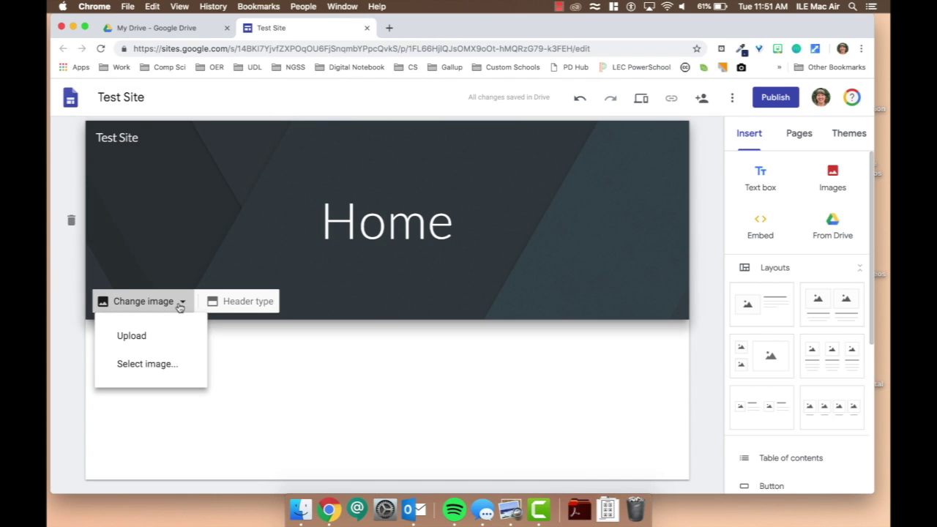
pyautogui.click(219, 306)
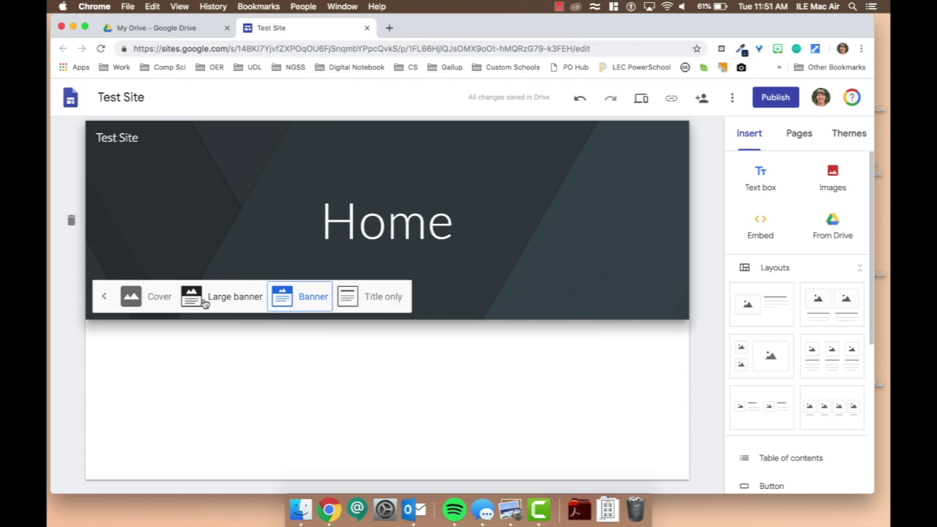
pyautogui.click(203, 300)
pyautogui.click(383, 400)
pyautogui.click(298, 216)
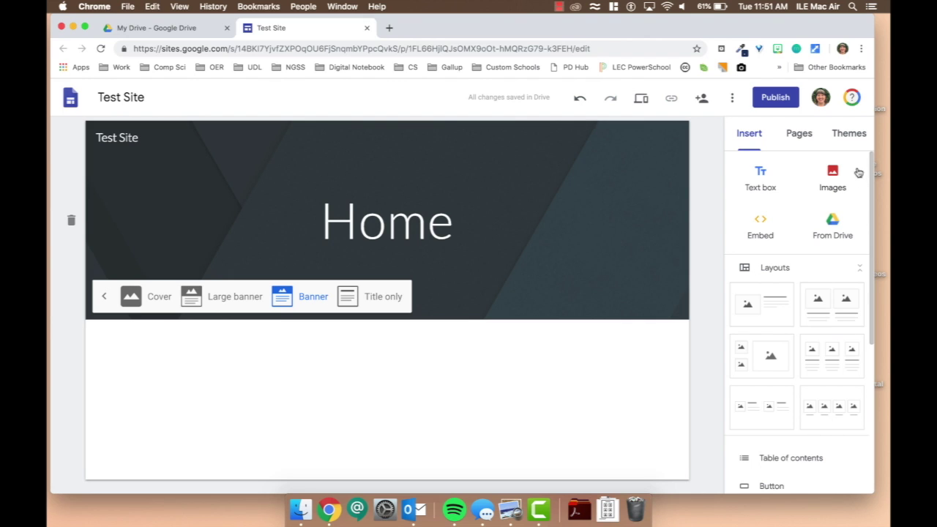
# Try the preset colours of the Simple theme and apply the custom colour #713b3b.
pyautogui.click(855, 139)
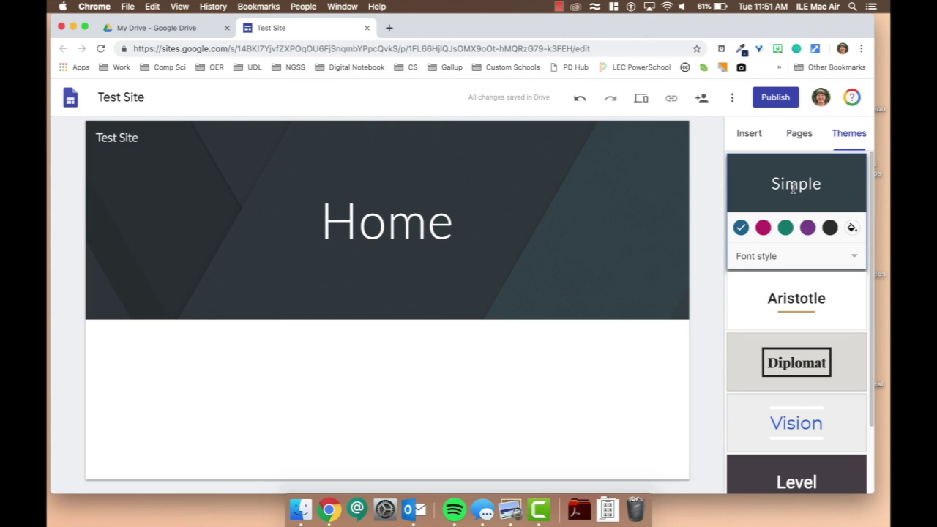
pyautogui.click(763, 228)
pyautogui.click(785, 227)
pyautogui.click(807, 229)
pyautogui.click(829, 229)
pyautogui.click(851, 228)
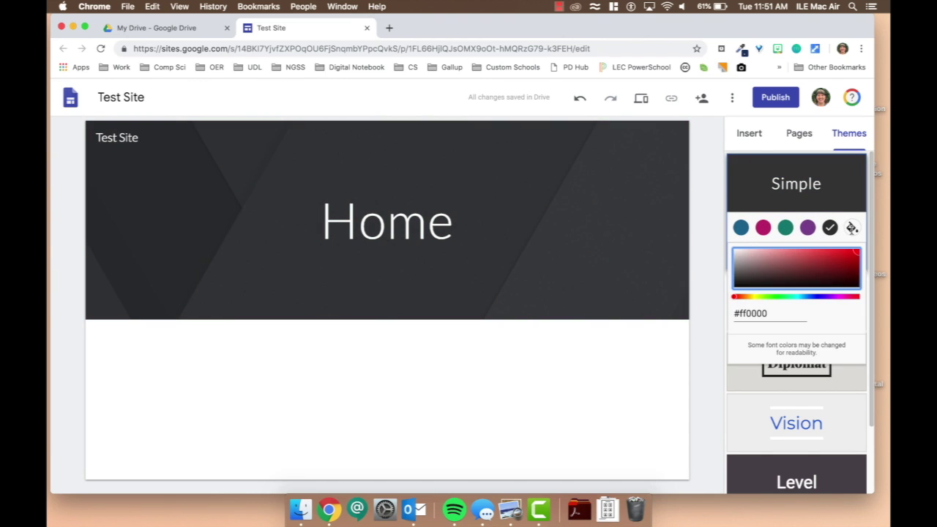
pyautogui.click(795, 272)
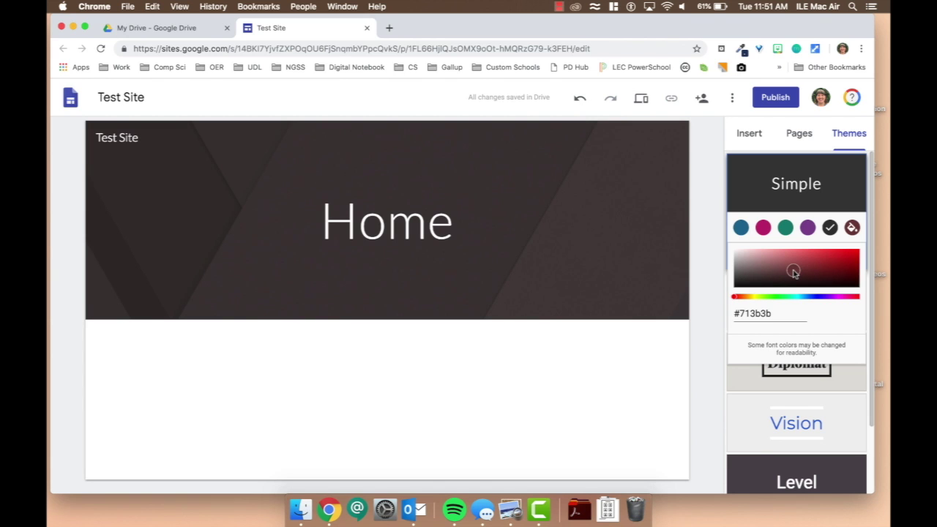
# Try the heavier font style of the Simple theme and set it back to Light.
pyautogui.click(789, 260)
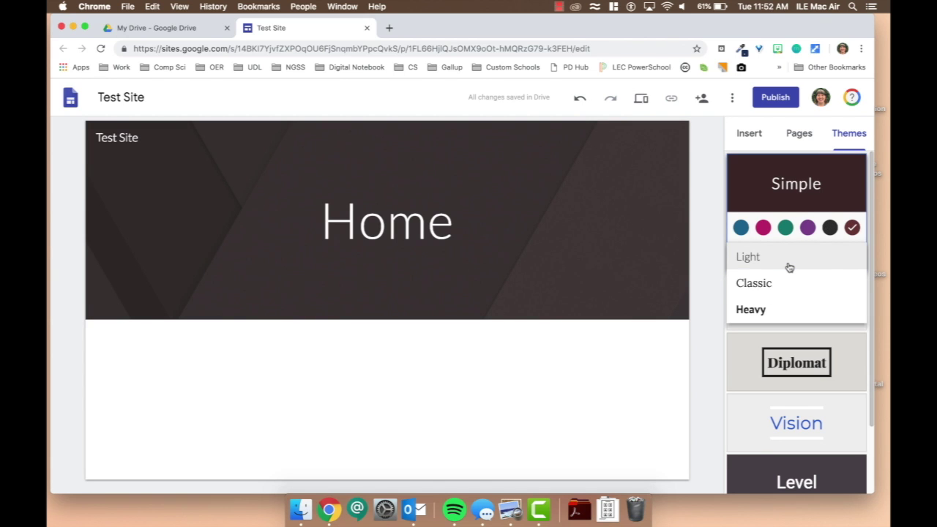
pyautogui.click(784, 283)
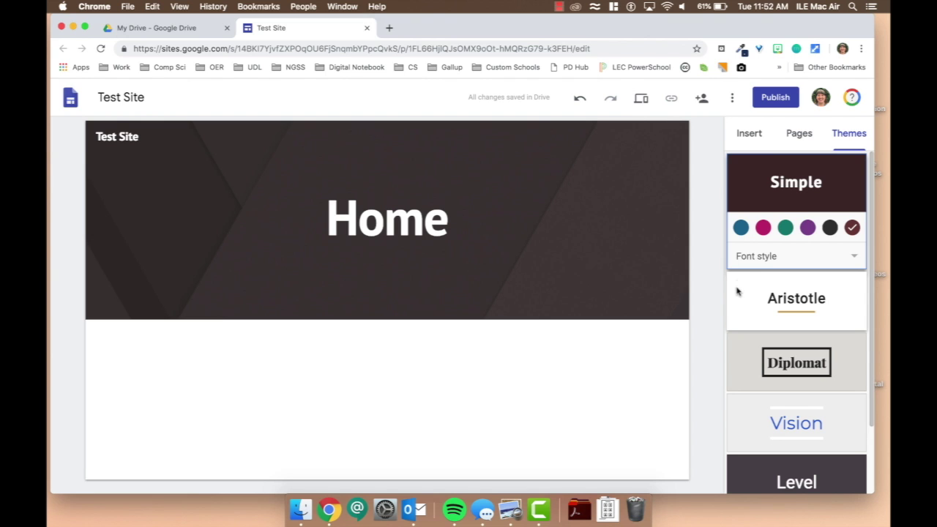
pyautogui.click(773, 261)
pyautogui.click(775, 206)
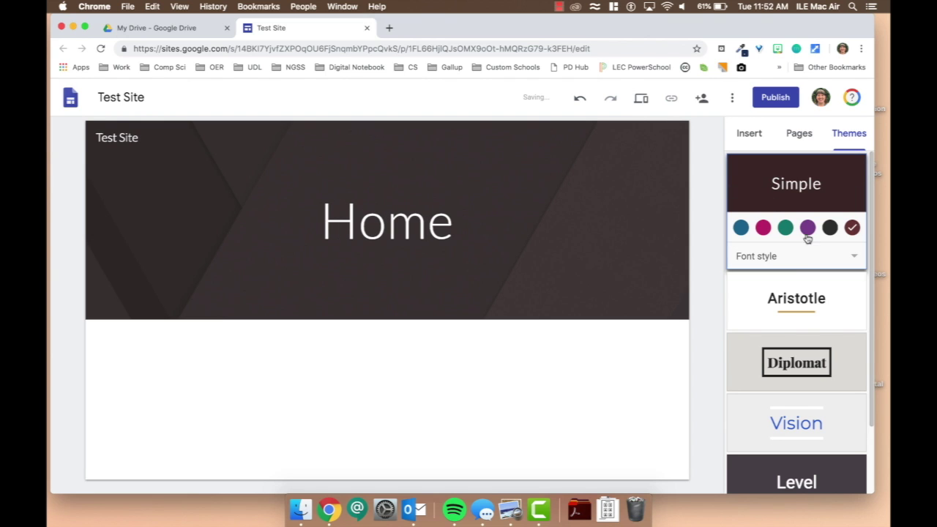
# Try the Aristotle theme in blue, green and teal accents with the Classic font style.
pyautogui.click(777, 298)
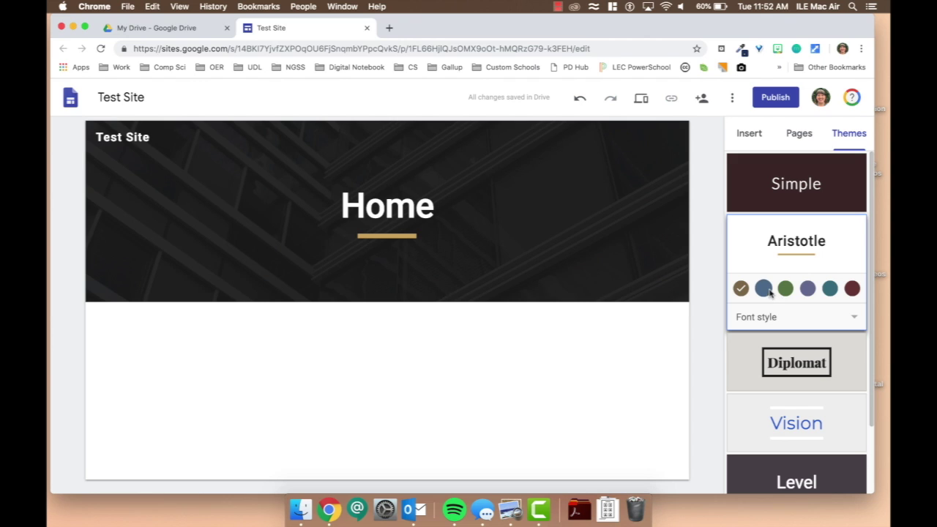
pyautogui.click(764, 287)
pyautogui.click(786, 290)
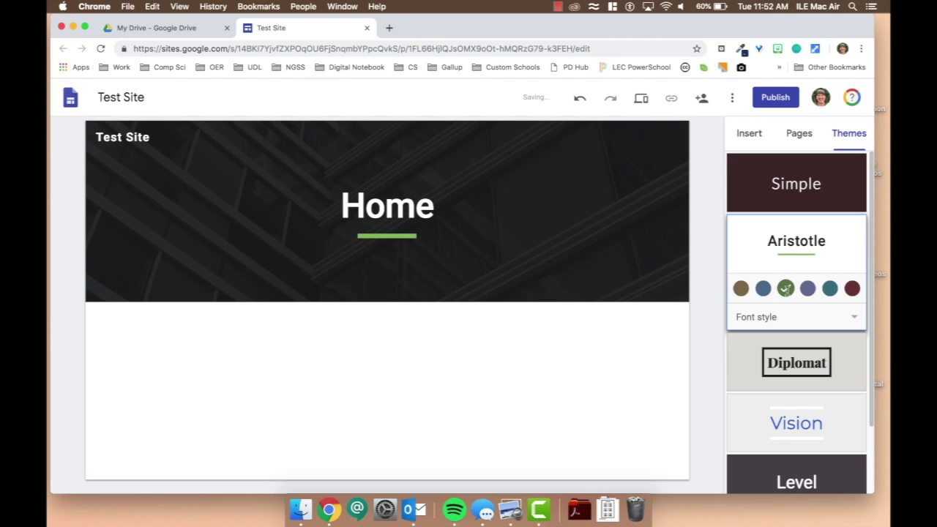
pyautogui.click(830, 290)
pyautogui.click(808, 320)
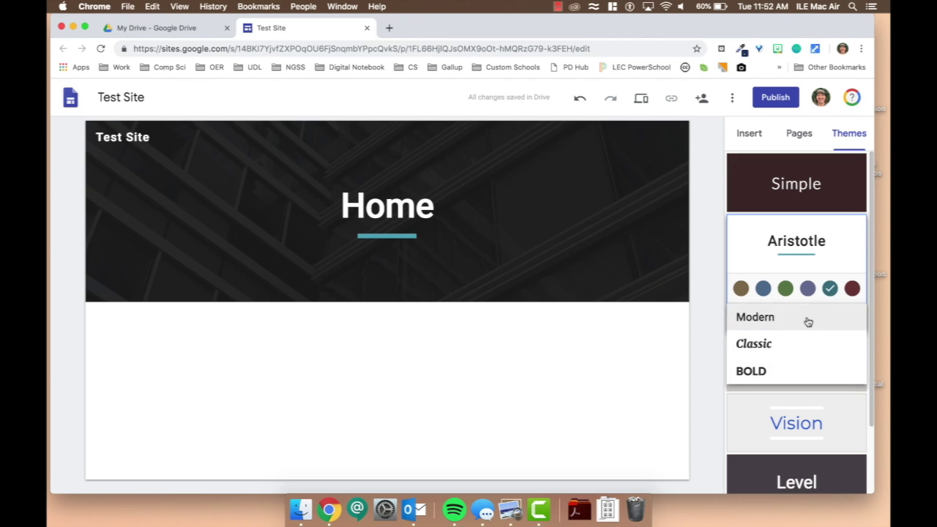
pyautogui.click(772, 345)
# Preview the Diplomat theme and apply the Level theme with the light blue accent colour.
pyautogui.scroll(-2, 800, 247)
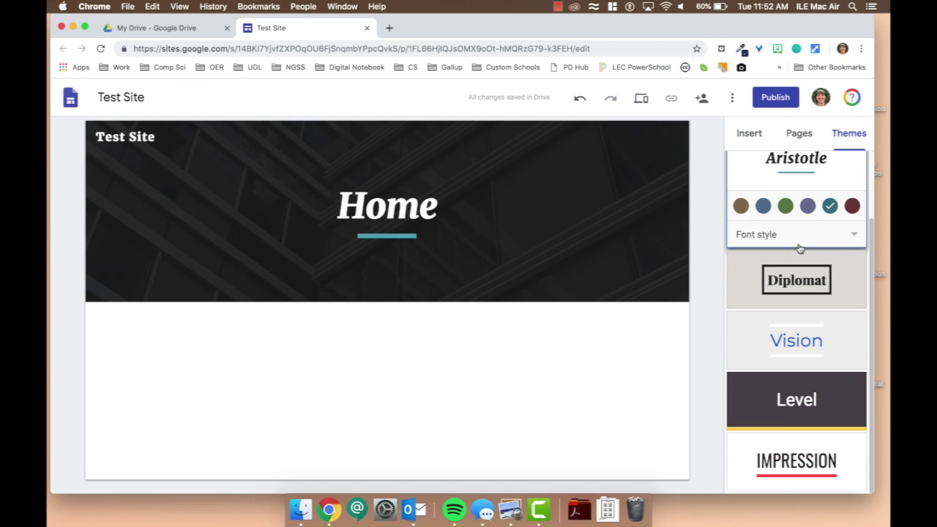
pyautogui.click(800, 269)
pyautogui.click(765, 388)
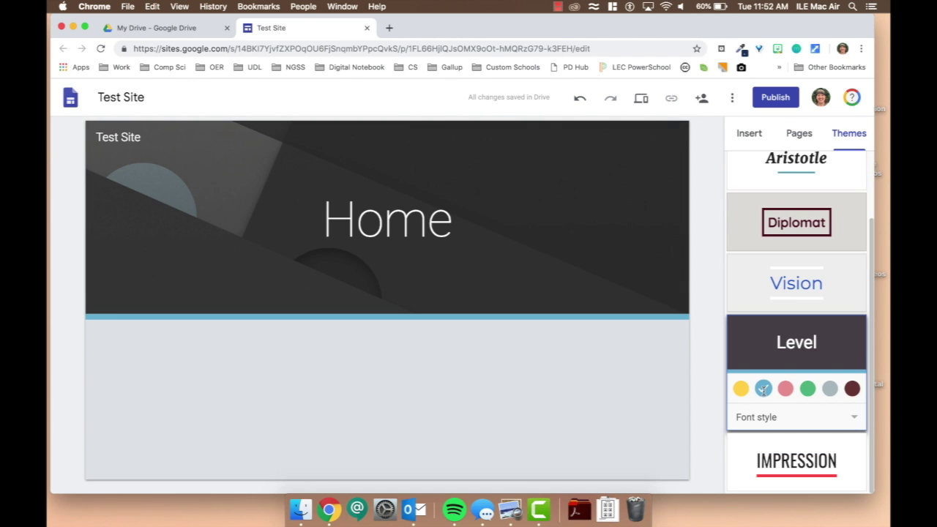
# Try a family photo as the header image and replace it with the typewriter keys photo.
pyautogui.moveTo(529, 236)
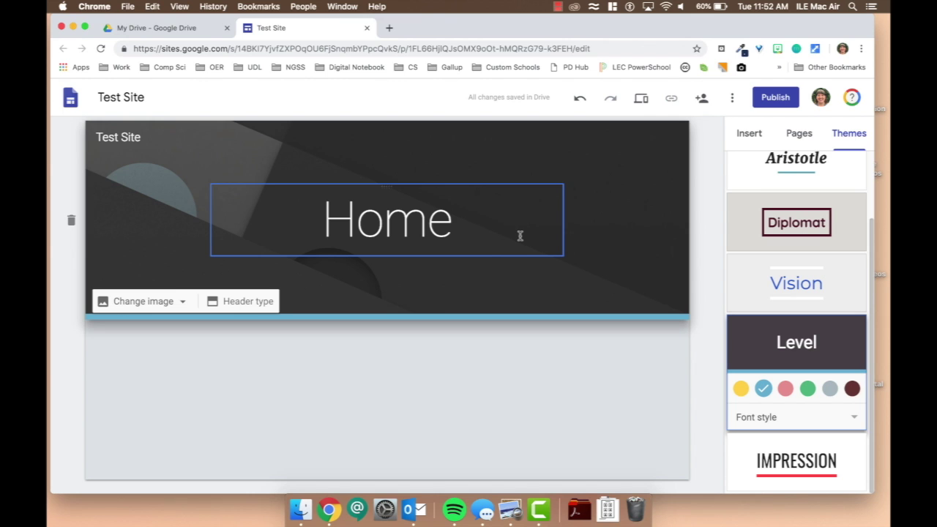
pyautogui.click(168, 302)
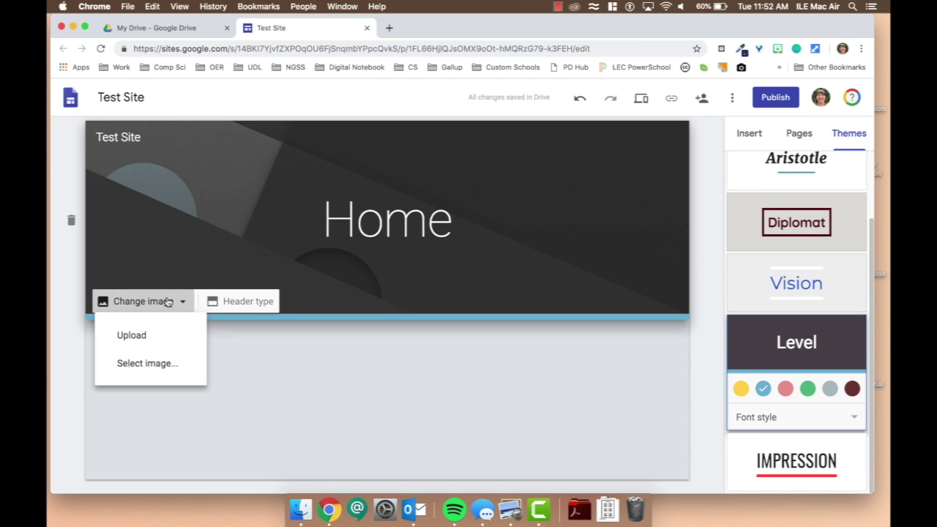
pyautogui.click(160, 361)
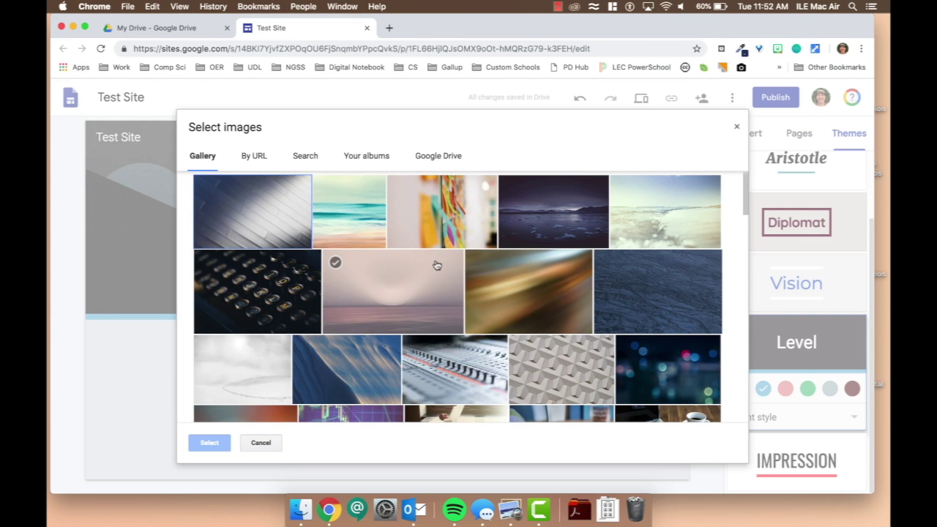
pyautogui.scroll(-3, 479, 267)
pyautogui.scroll(-1, 483, 274)
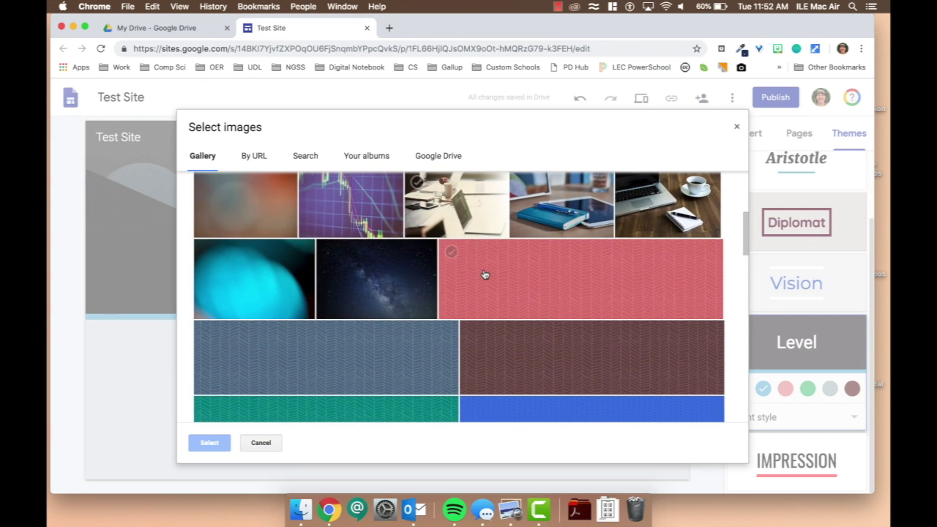
pyautogui.click(293, 301)
pyautogui.click(220, 443)
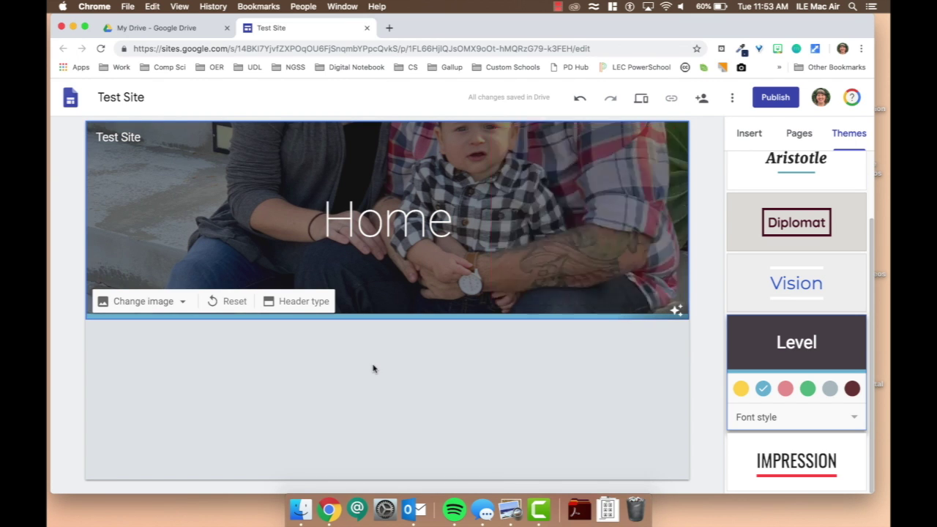
pyautogui.click(249, 302)
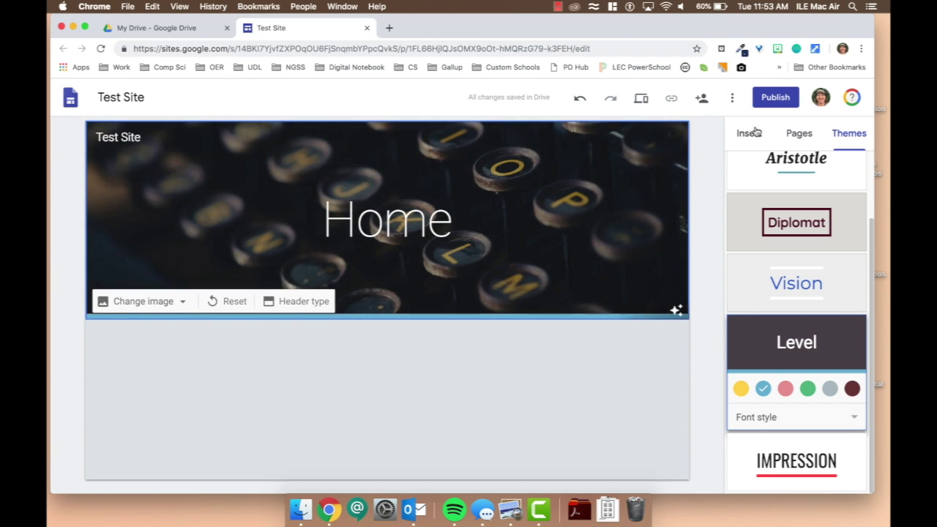
# Examine the insert options and the quick content wheel on the blank page area below the header.
pyautogui.click(750, 134)
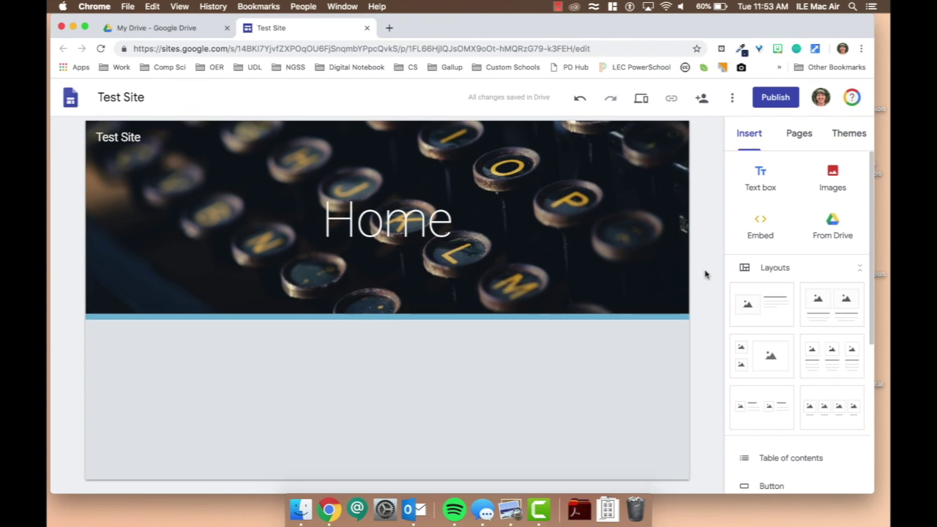
pyautogui.doubleClick(385, 364)
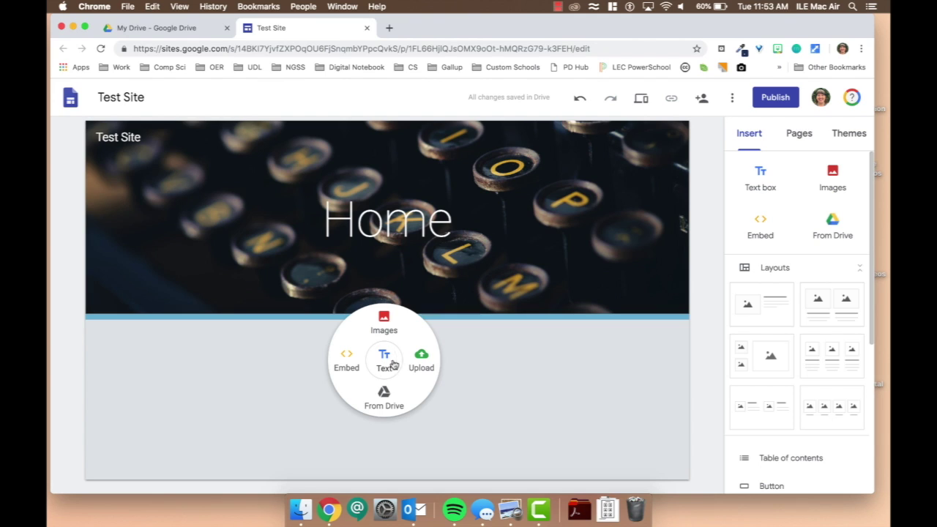
pyautogui.click(481, 370)
pyautogui.doubleClick(481, 371)
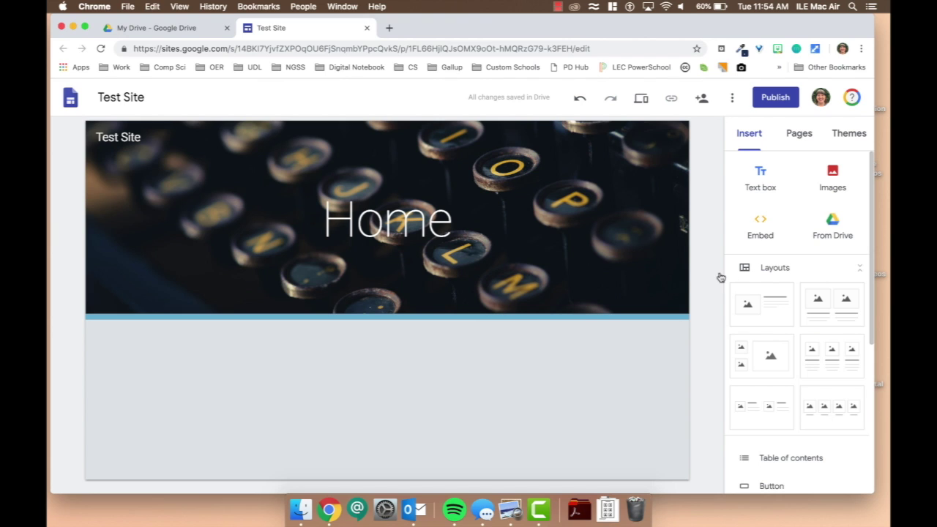
# Insert the single image-and-text layout with heading "Sample for Pre-done layout" and text "I didn't have to add any of these boxes.".
pyautogui.scroll(-3, 767, 305)
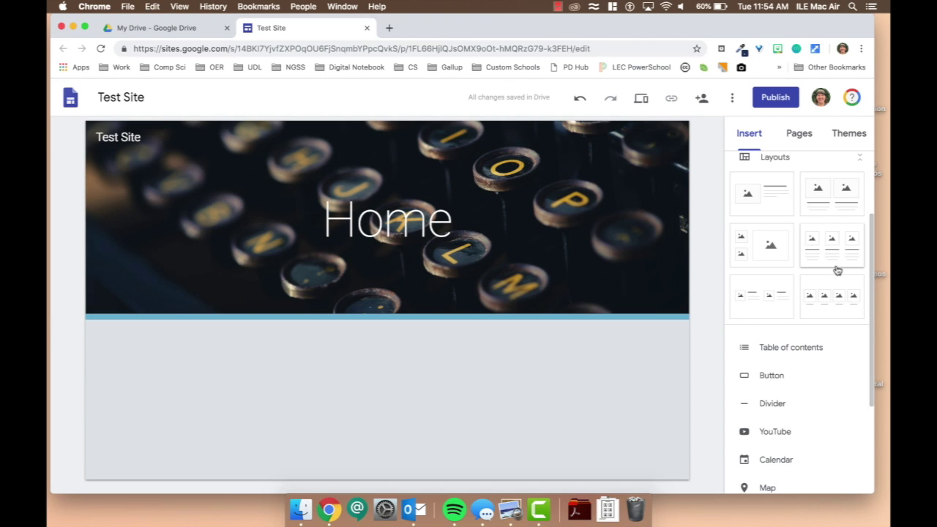
pyautogui.click(760, 208)
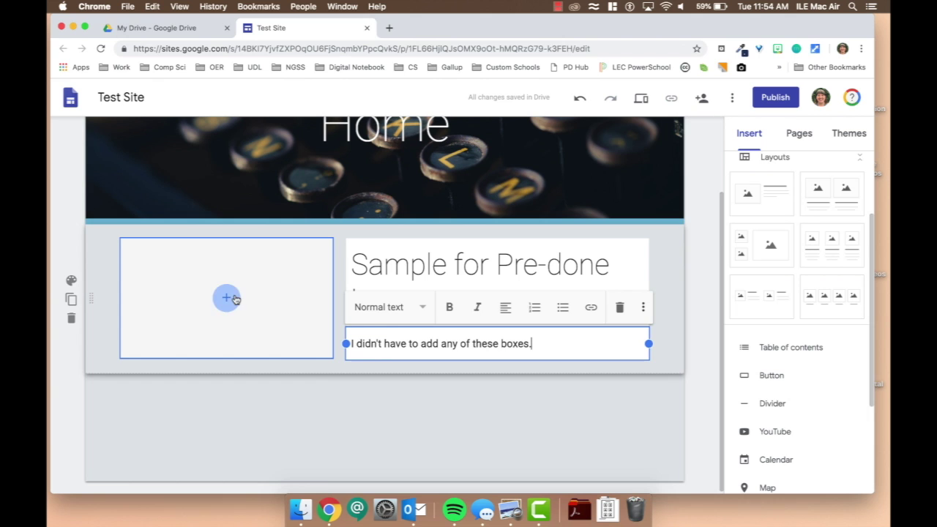
# Upload noun_Photo Roster_149946.png into the layout's image box and extend the box downward to show the whole picture.
pyautogui.click(226, 297)
pyautogui.click(251, 336)
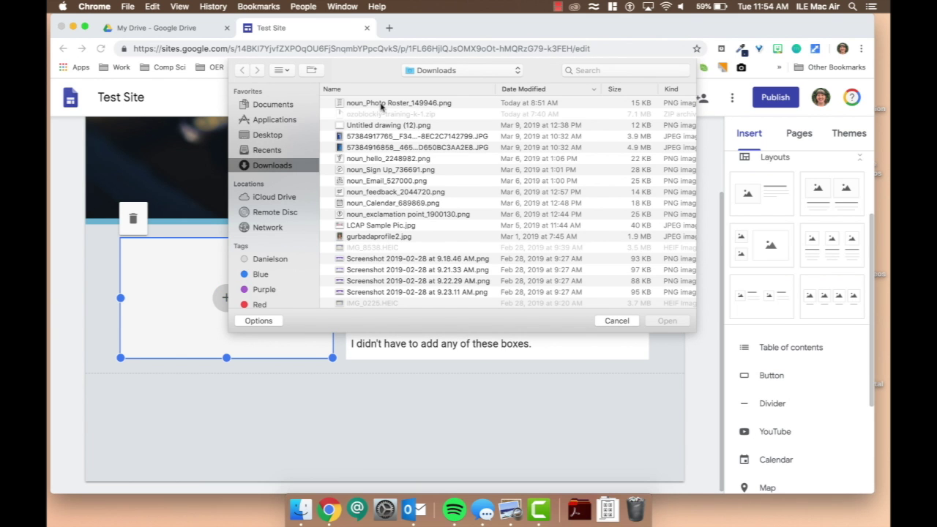
pyautogui.click(383, 105)
pyautogui.click(651, 320)
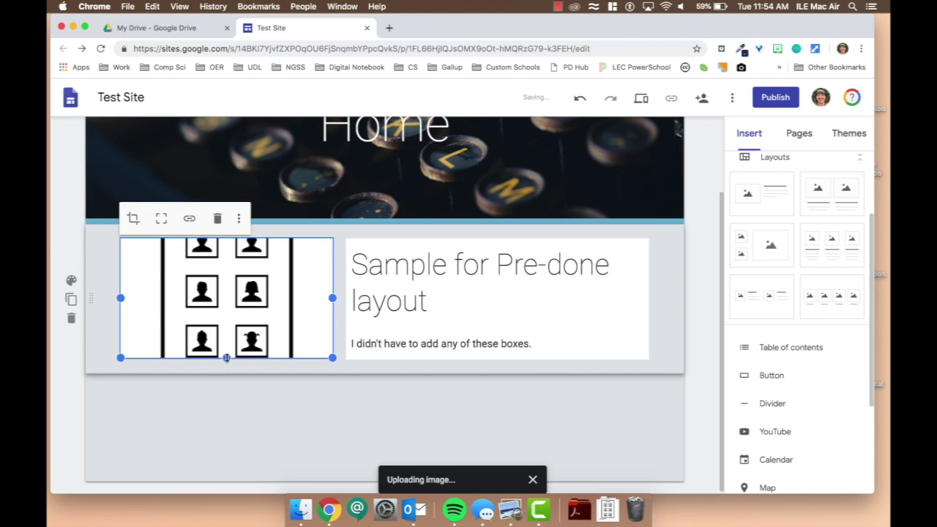
pyautogui.moveTo(227, 354); pyautogui.dragTo(225, 464)
pyautogui.click(705, 203)
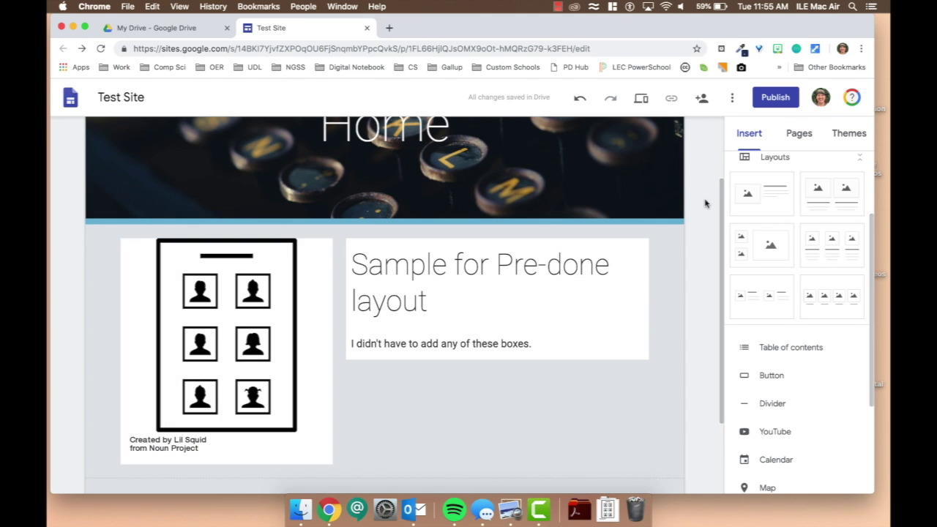